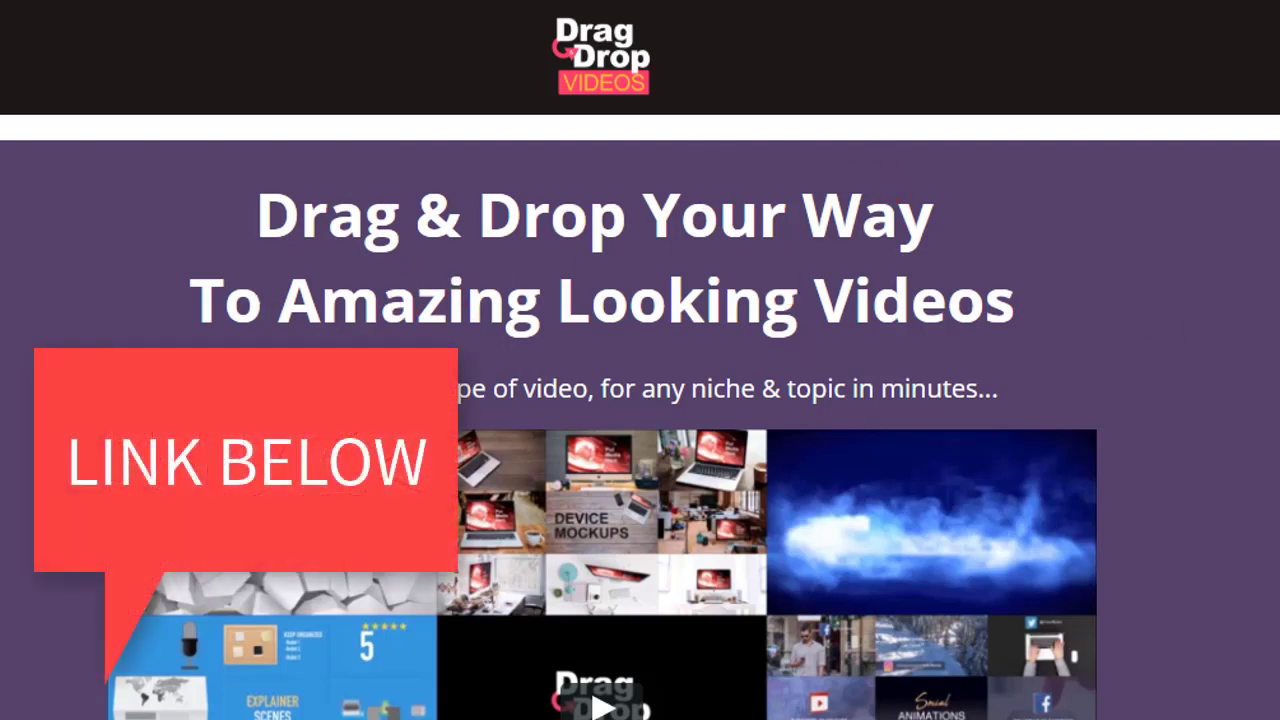
Scroll through the HitFilm Express free download page
{"action": "mouse_move", "coordinate": [700, 719]}
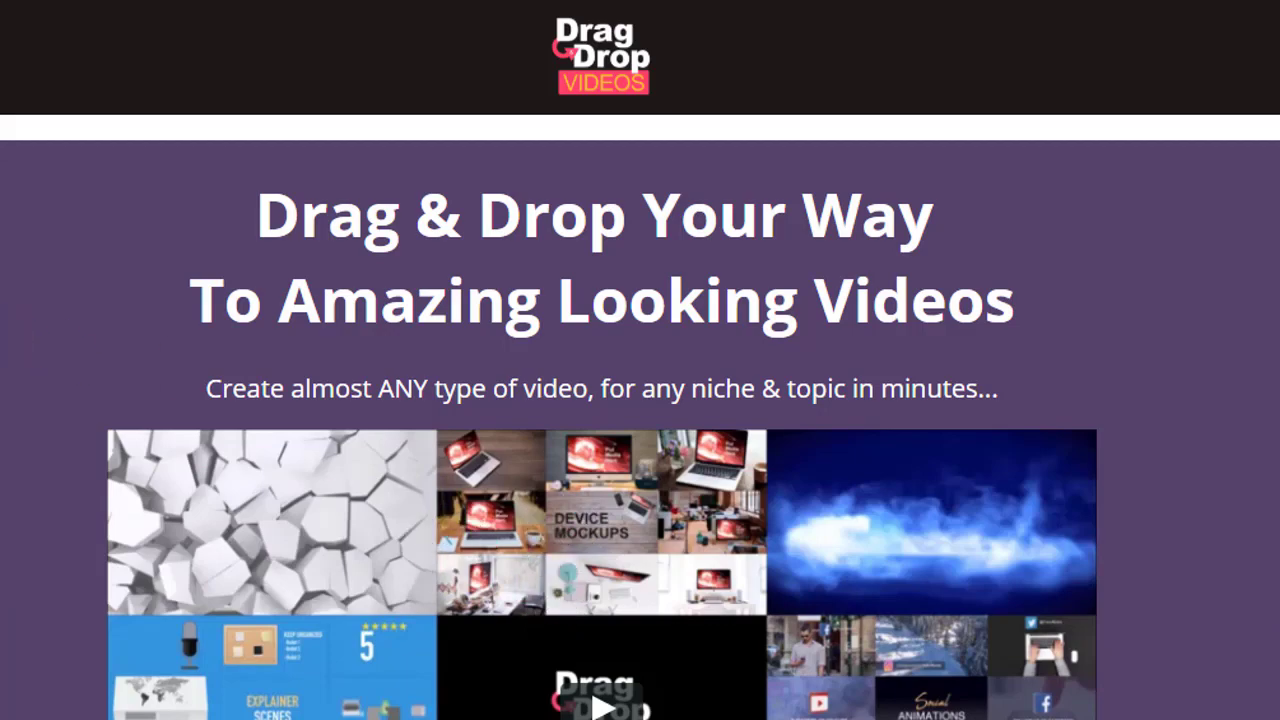
{"action": "scroll", "coordinate": [640, 400], "scroll_direction": "down", "scroll_amount": 5}
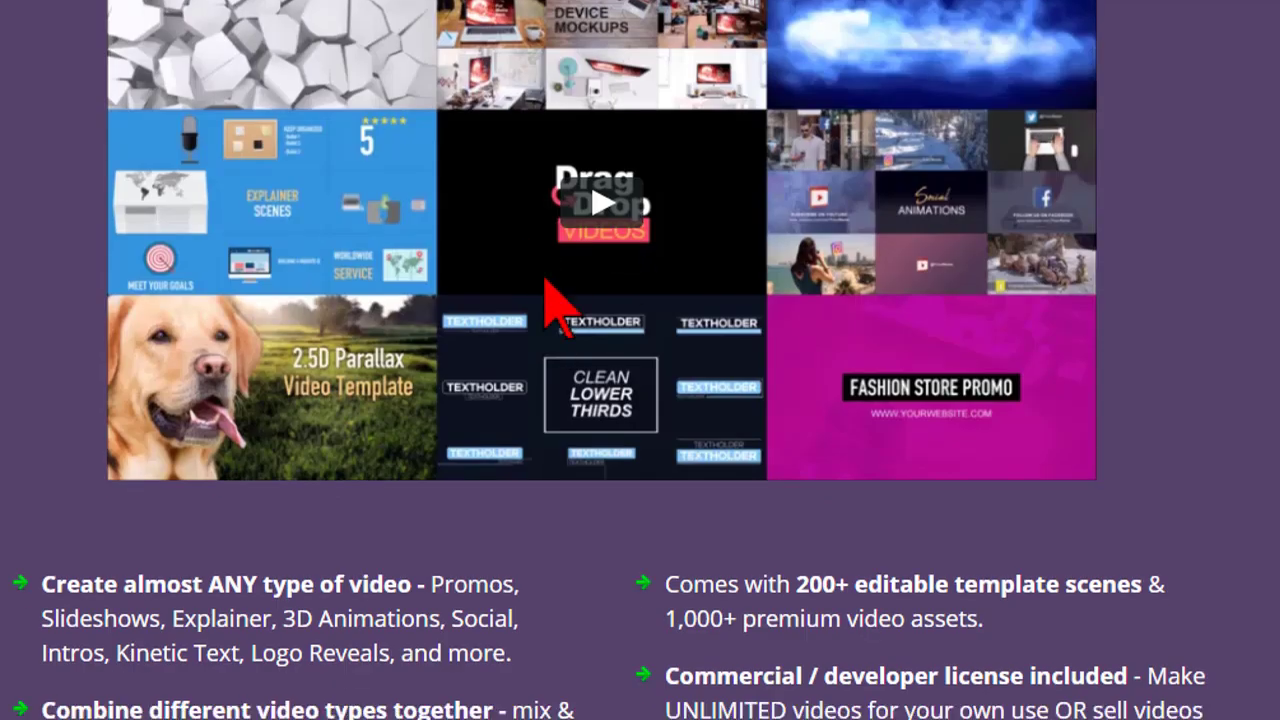
{"action": "scroll", "coordinate": [640, 400], "scroll_direction": "up", "scroll_amount": 5}
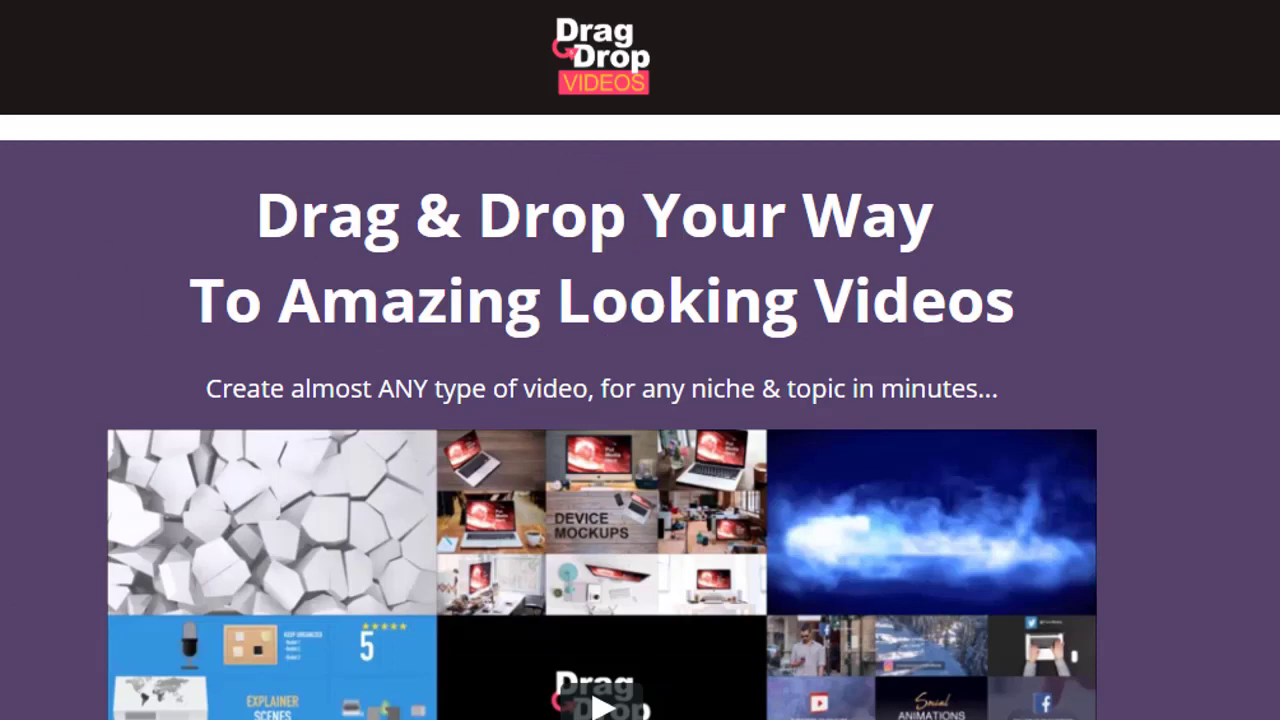
{"action": "scroll", "coordinate": [640, 400], "scroll_direction": "down", "scroll_amount": 3}
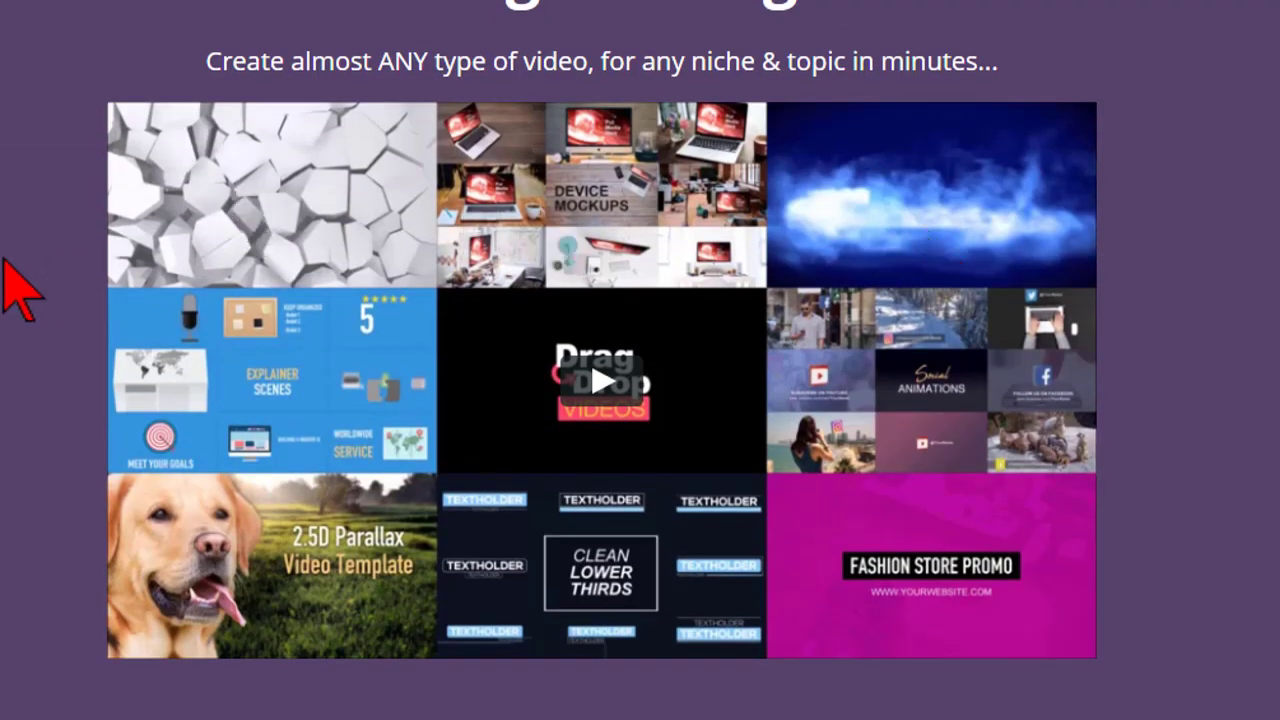
{"action": "scroll", "coordinate": [6, 262], "scroll_direction": "down", "scroll_amount": 7}
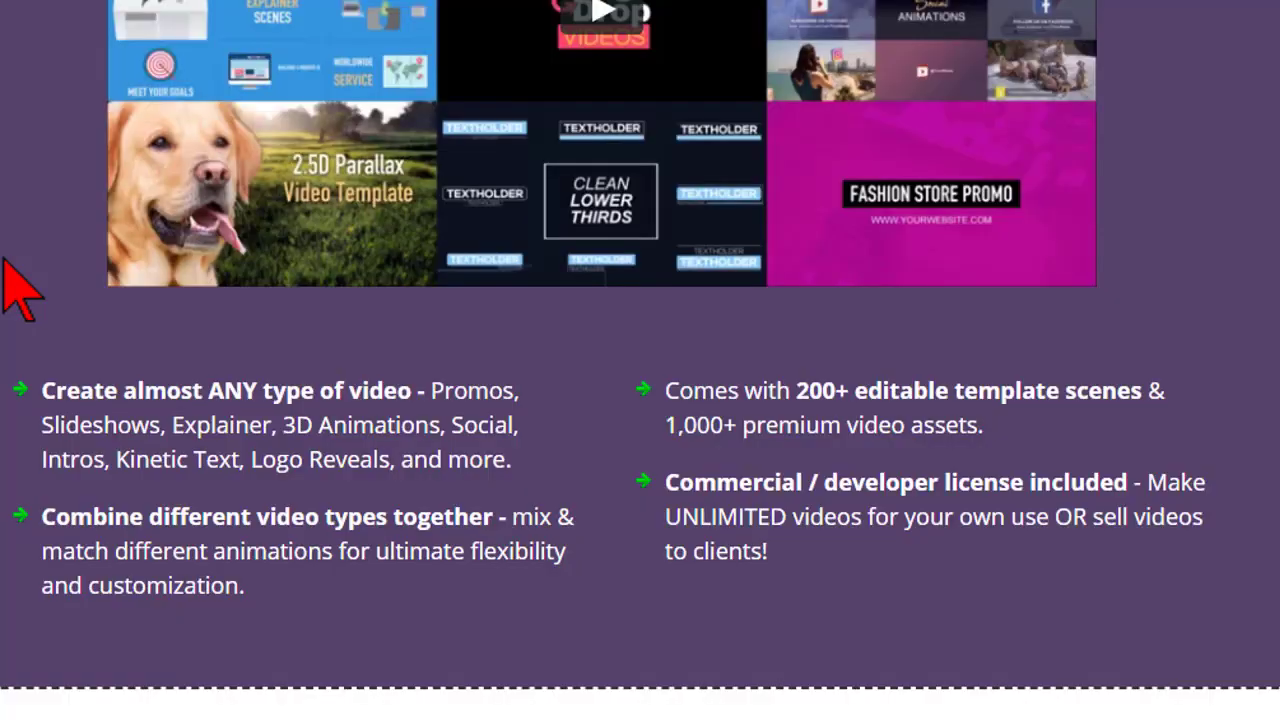
{"action": "scroll", "coordinate": [640, 376], "scroll_direction": "up", "scroll_amount": 10}
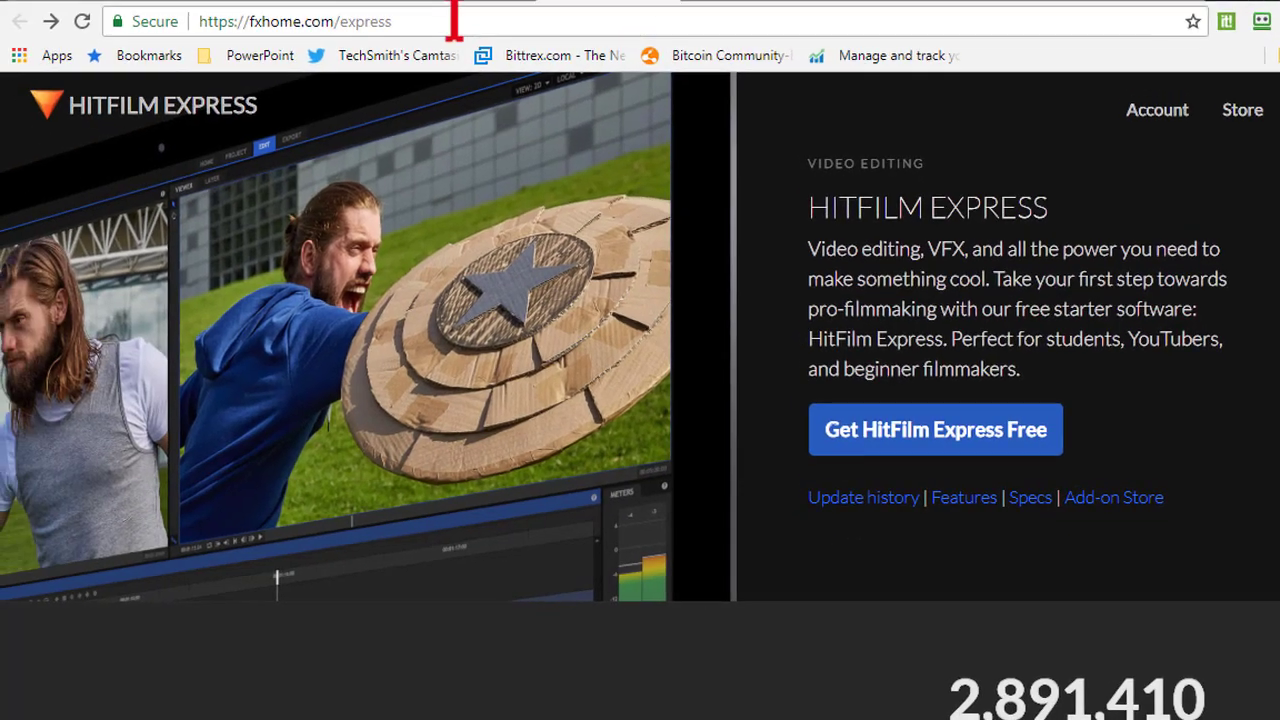
Copy the fxhome.com/express address and return to the dragdropvideos.com/discount tab
{"action": "left_click", "coordinate": [446, 22]}
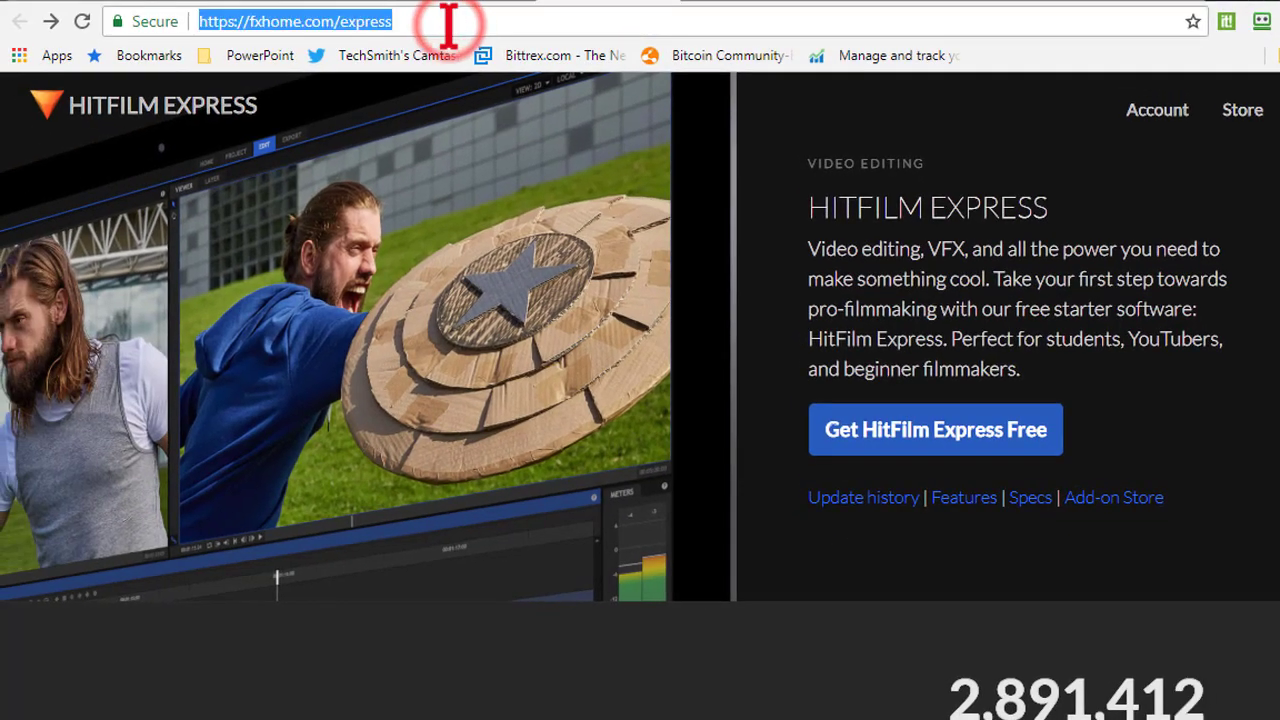
{"action": "key", "text": "ctrl+c"}
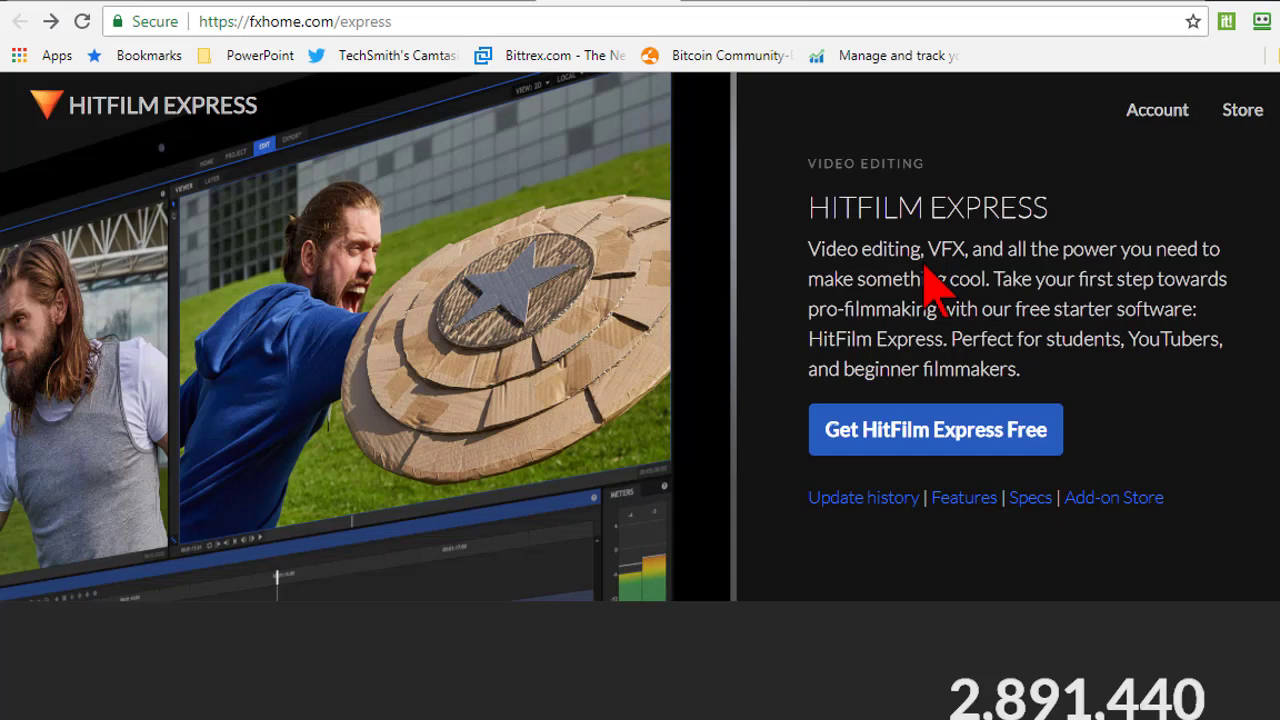
{"action": "left_click", "coordinate": [741, 3]}
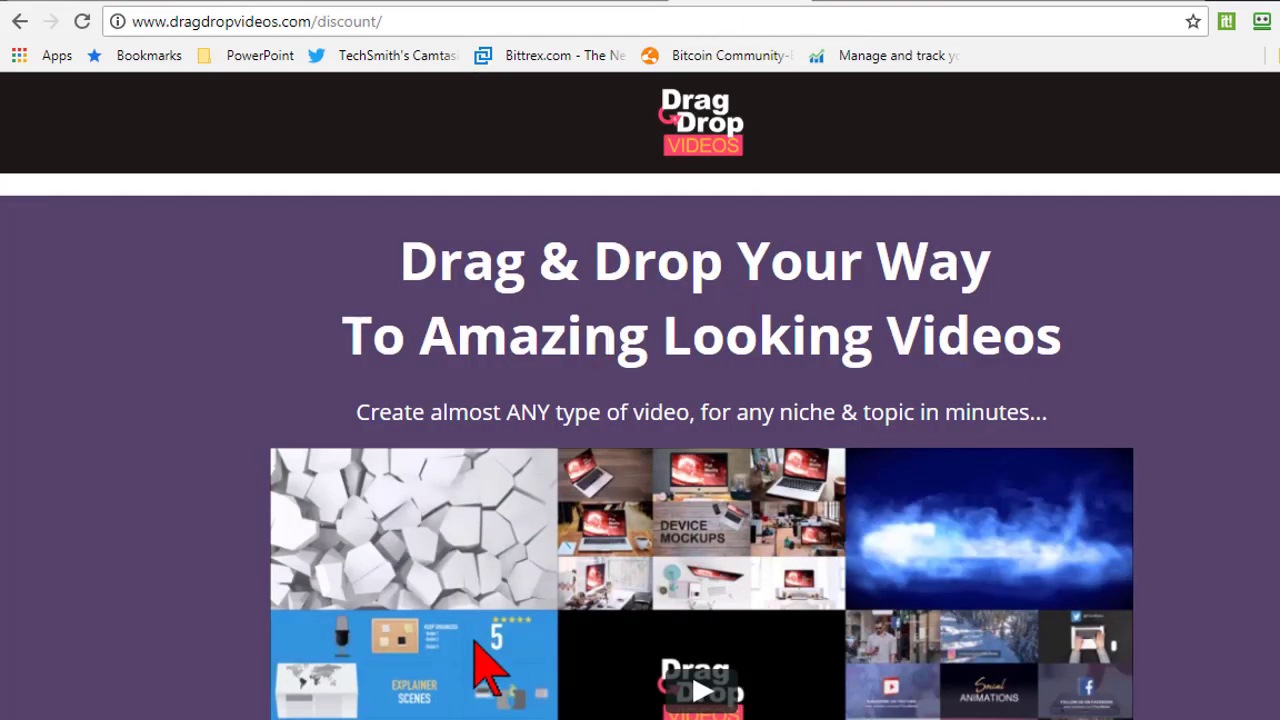
In the Drag and Drop Videos Explorer window, open SLIDESHOWS > Glitch Slideshow
{"action": "mouse_move", "coordinate": [385, 719]}
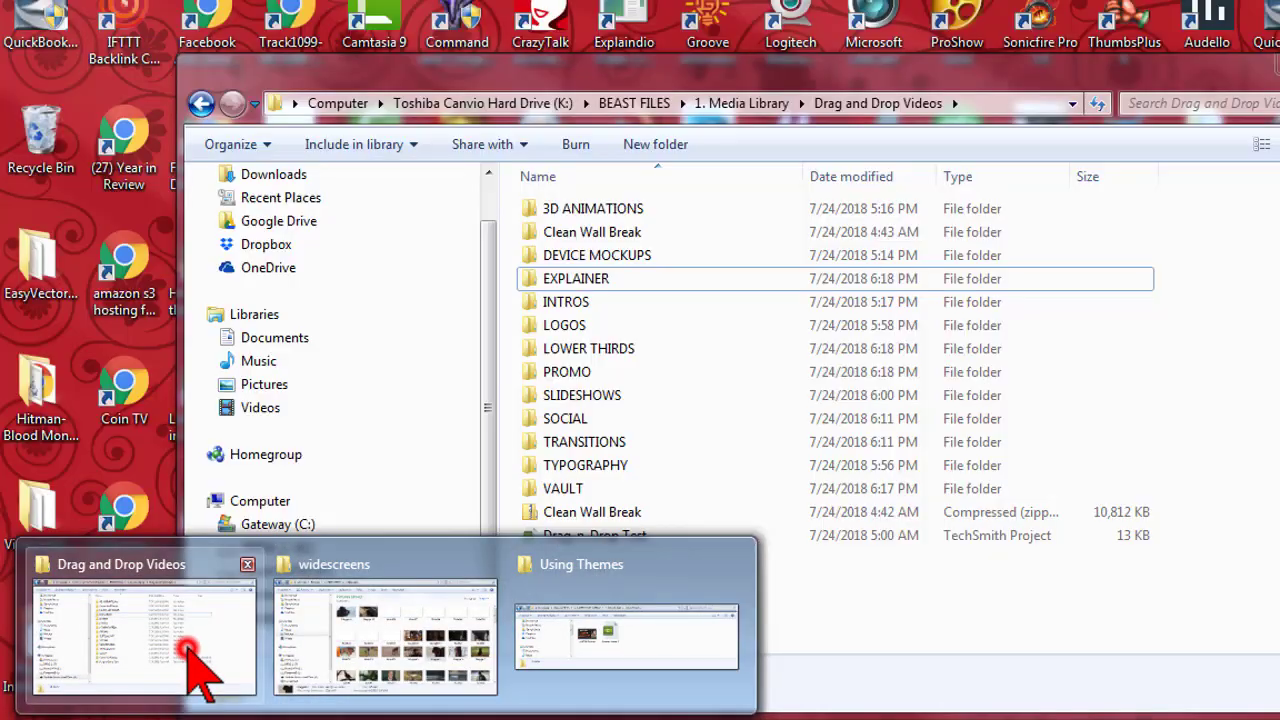
{"action": "left_click", "coordinate": [187, 648]}
{"action": "double_click", "coordinate": [582, 395]}
{"action": "double_click", "coordinate": [565, 210]}
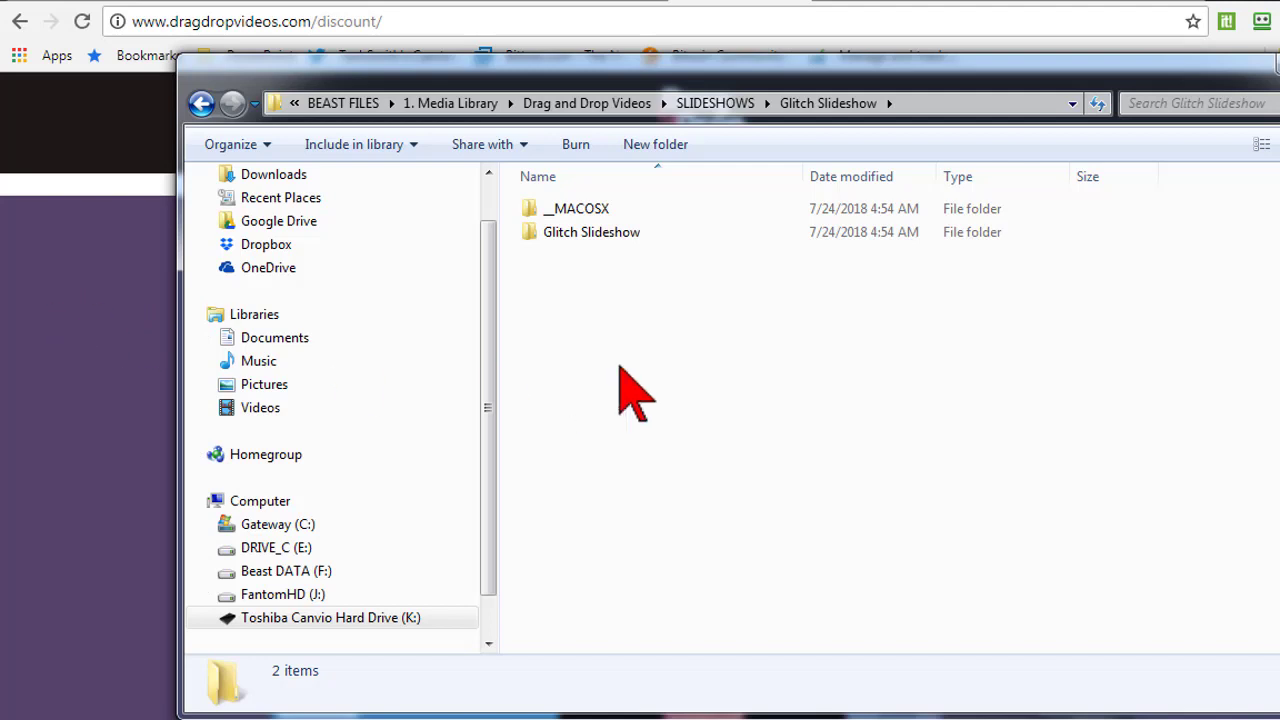
{"action": "left_click", "coordinate": [88, 284]}
{"action": "key", "text": "alt+Tab"}
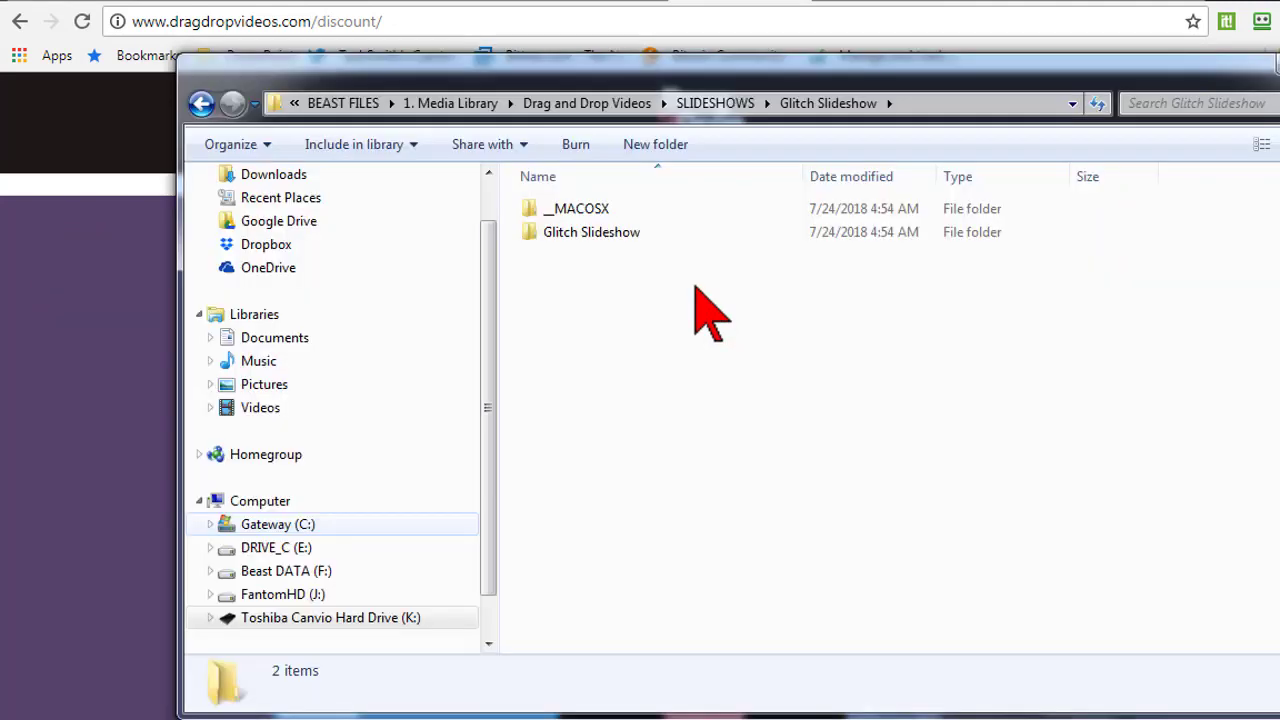
Open the inner Glitch Slideshow folder and launch the Glitch Slideshow HitFilm project
{"action": "left_click", "coordinate": [628, 234]}
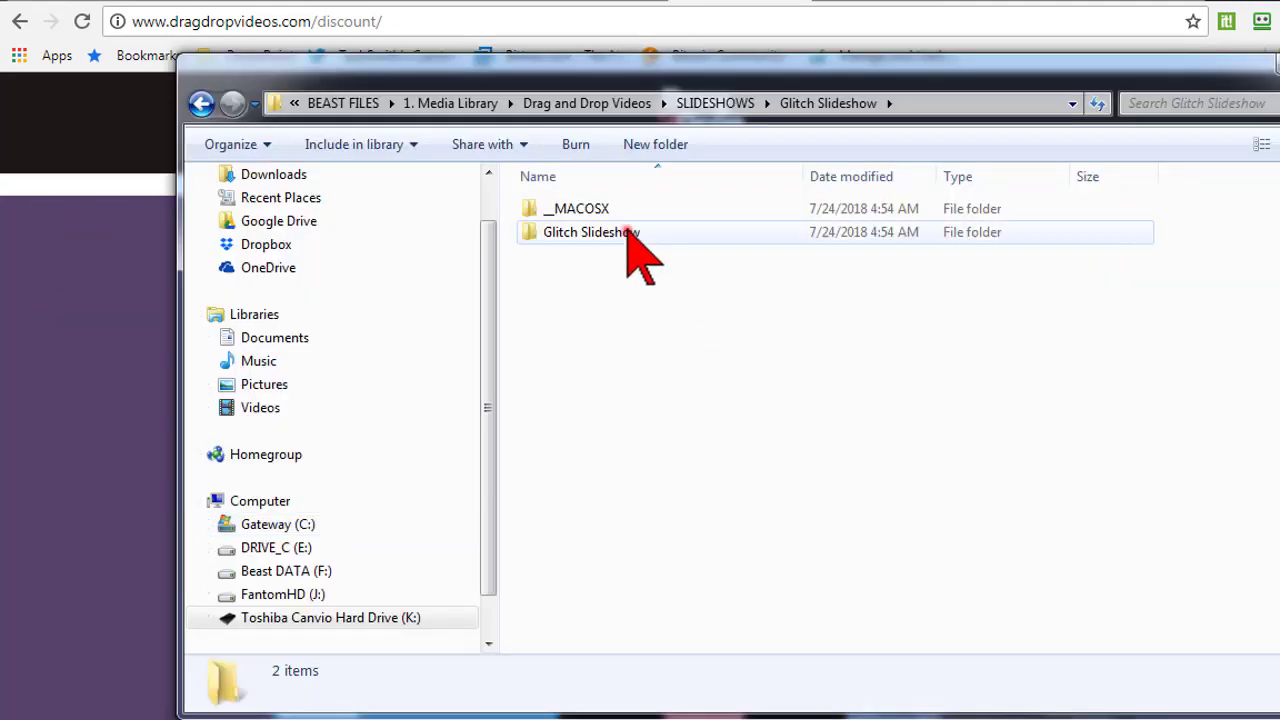
{"action": "double_click", "coordinate": [628, 232]}
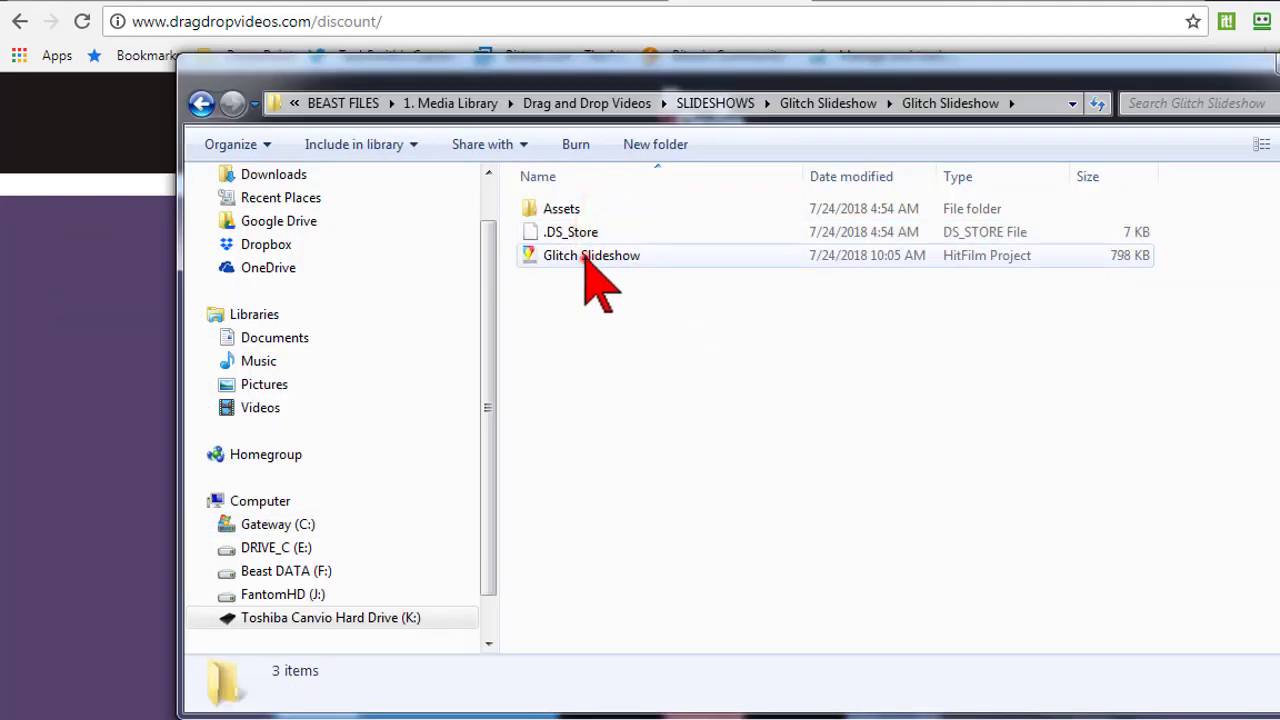
{"action": "left_click", "coordinate": [585, 255]}
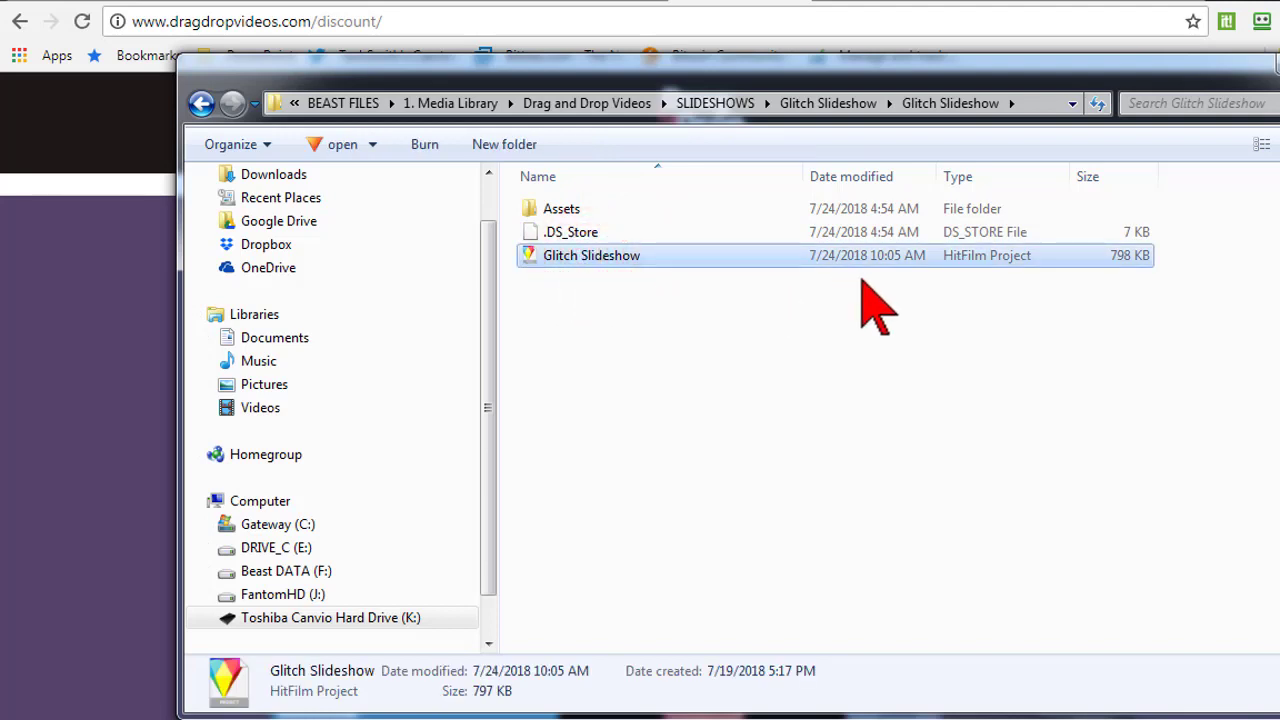
{"action": "double_click", "coordinate": [540, 258]}
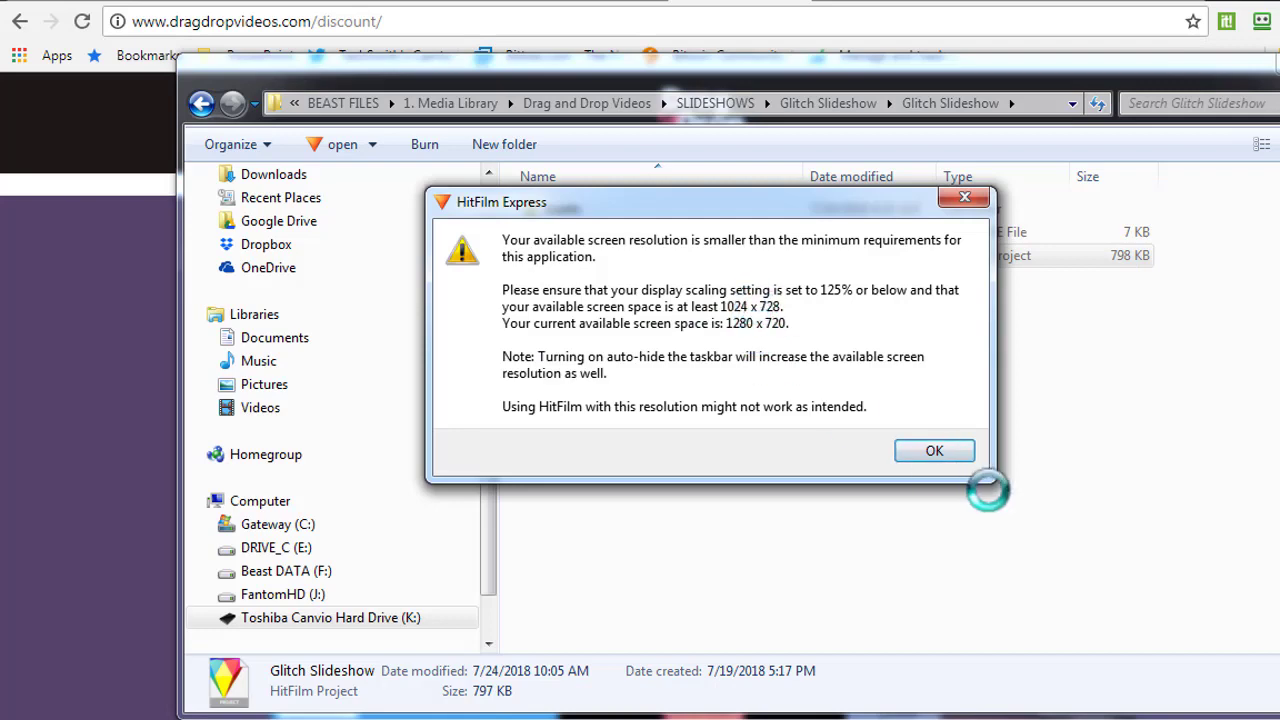
Accept the minimum screen resolution warning with OK
{"action": "left_click", "coordinate": [935, 452]}
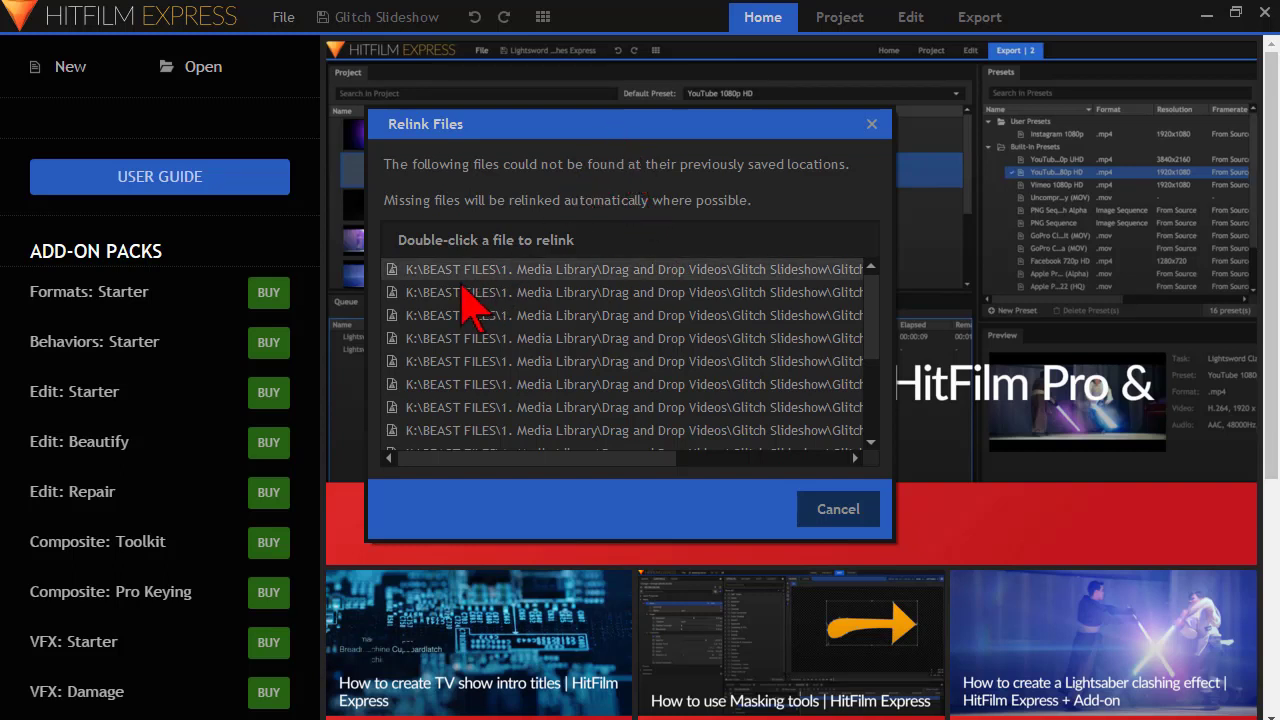
For missing Static Noise 01.mov, browse to K: > BEAST FILES > 1. Media Library > Drag and Drop Videos
{"action": "double_click", "coordinate": [607, 274]}
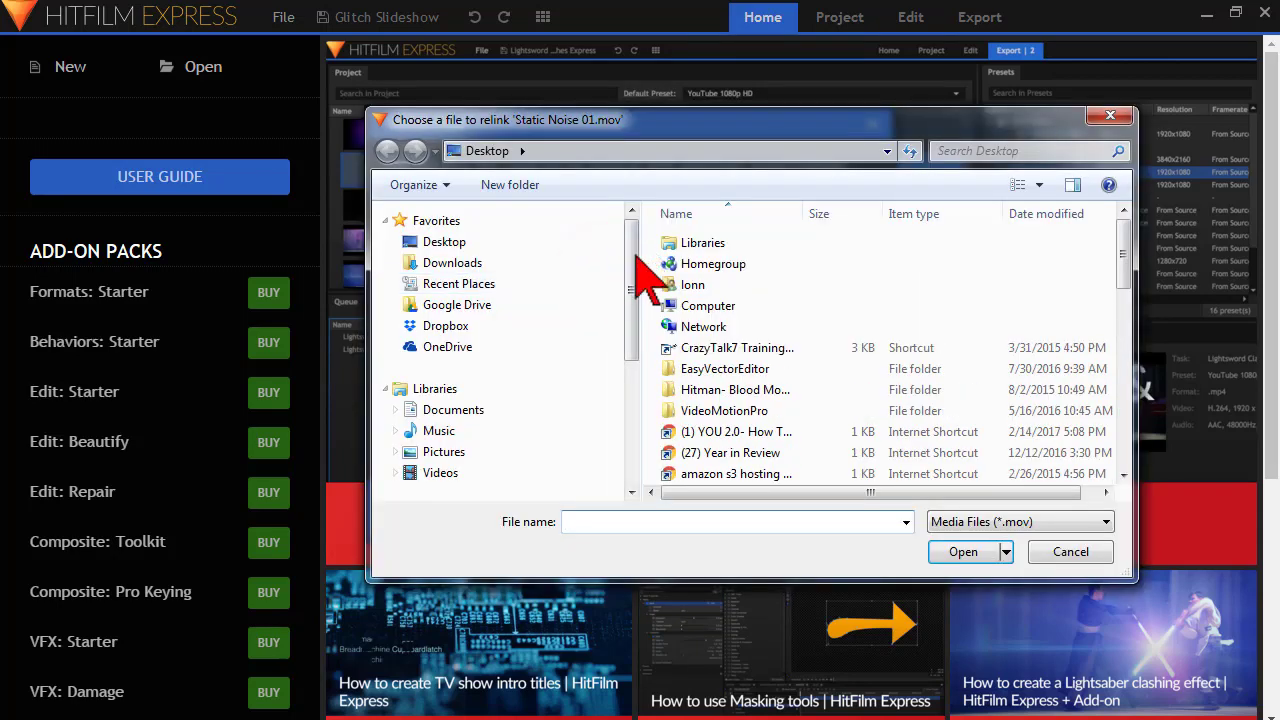
{"action": "left_click_drag", "start_coordinate": [630, 257], "coordinate": [630, 375]}
{"action": "left_click", "coordinate": [503, 421]}
{"action": "double_click", "coordinate": [725, 290]}
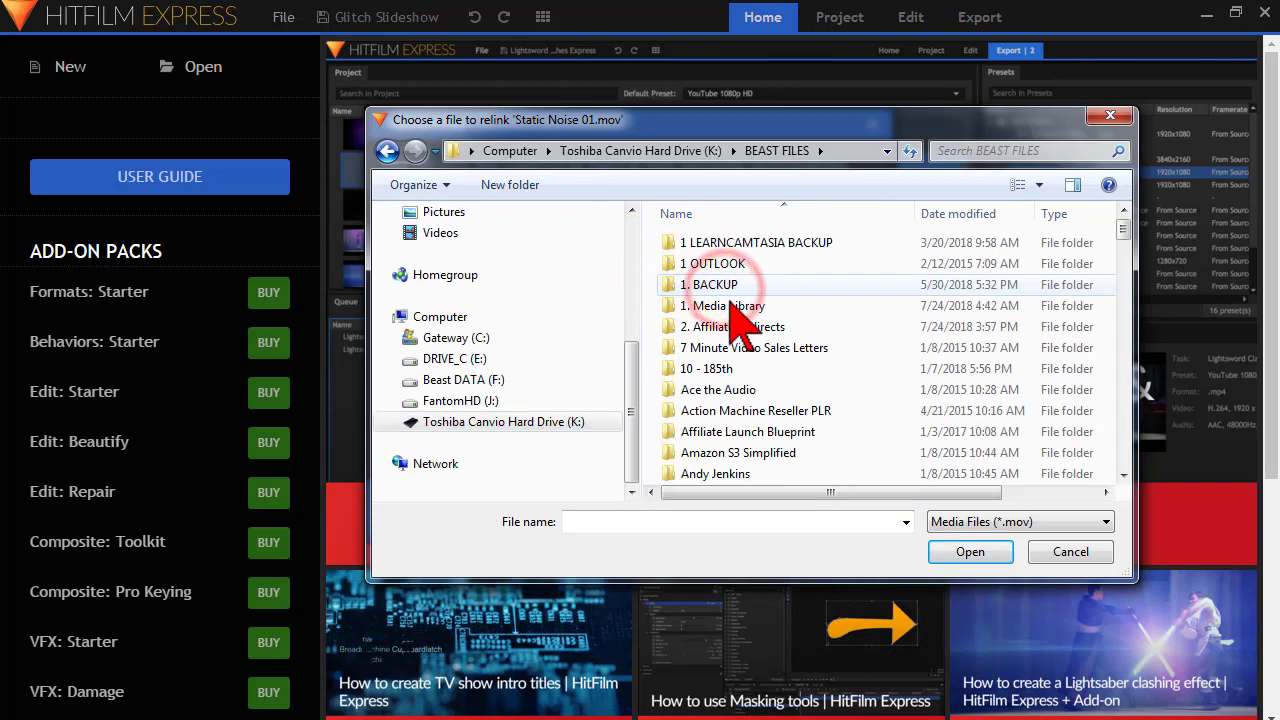
{"action": "double_click", "coordinate": [729, 305]}
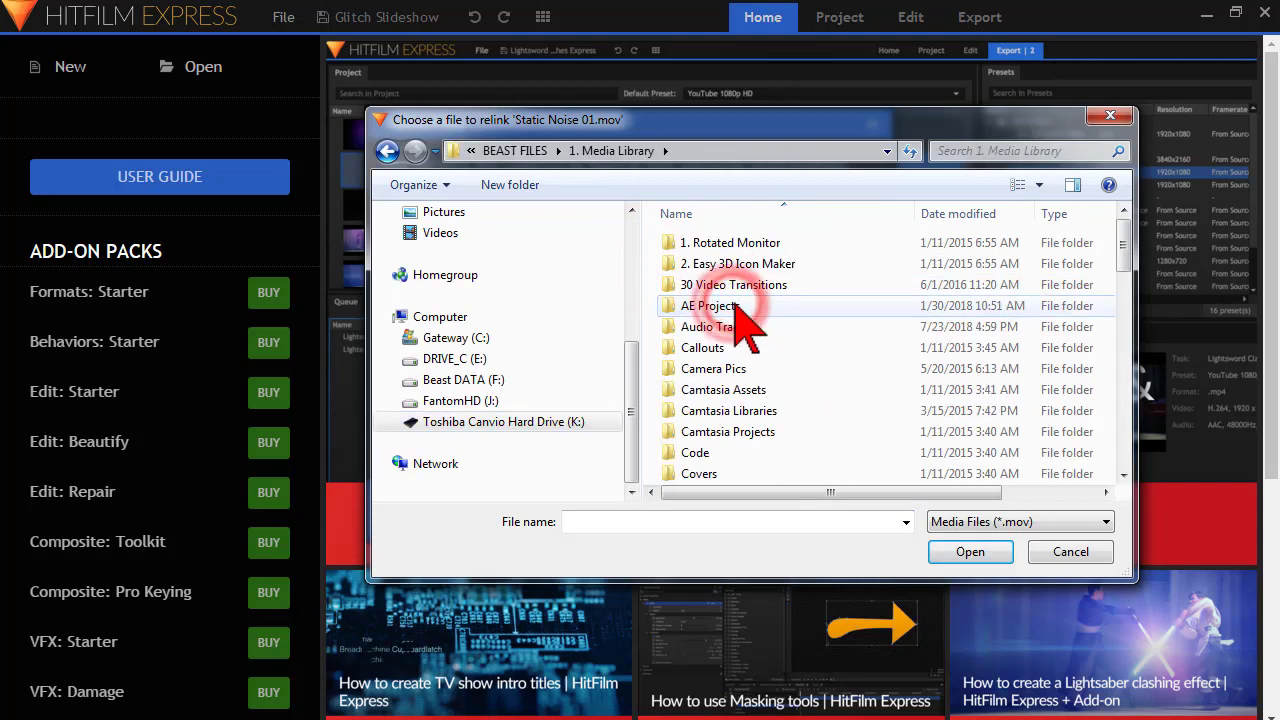
{"action": "scroll", "coordinate": [734, 310], "scroll_direction": "down", "scroll_amount": 4}
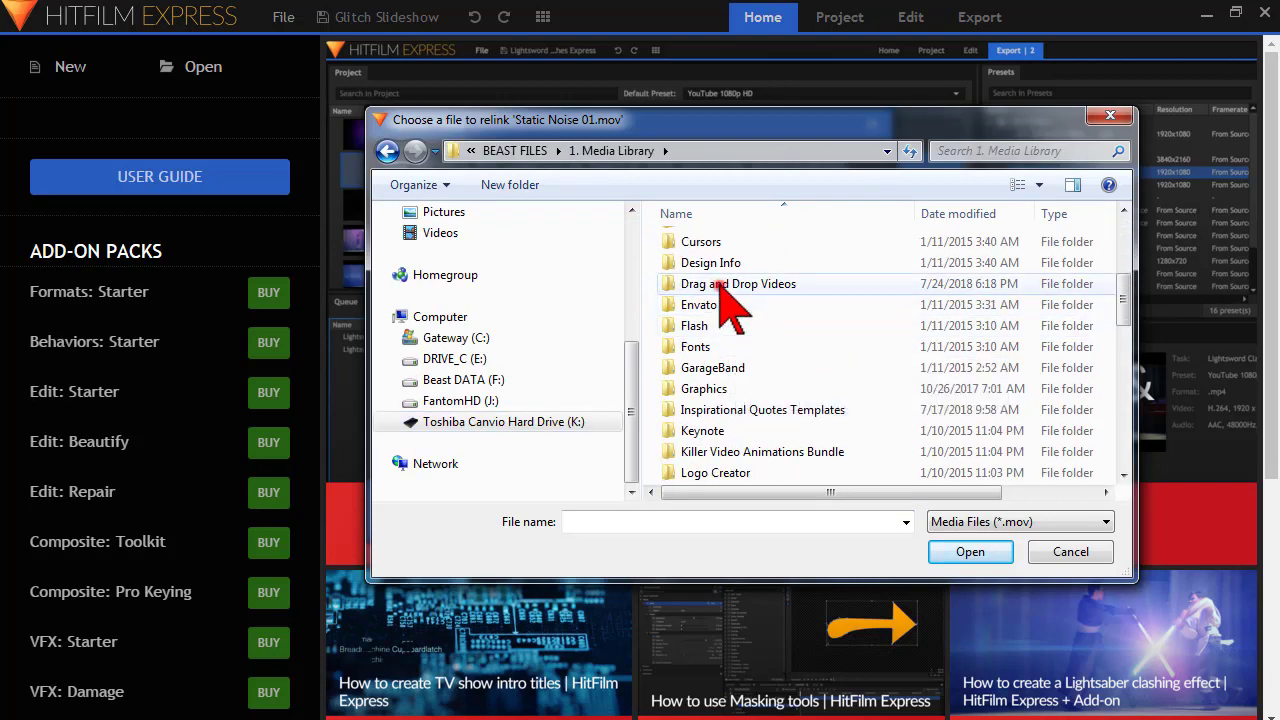
{"action": "double_click", "coordinate": [726, 285]}
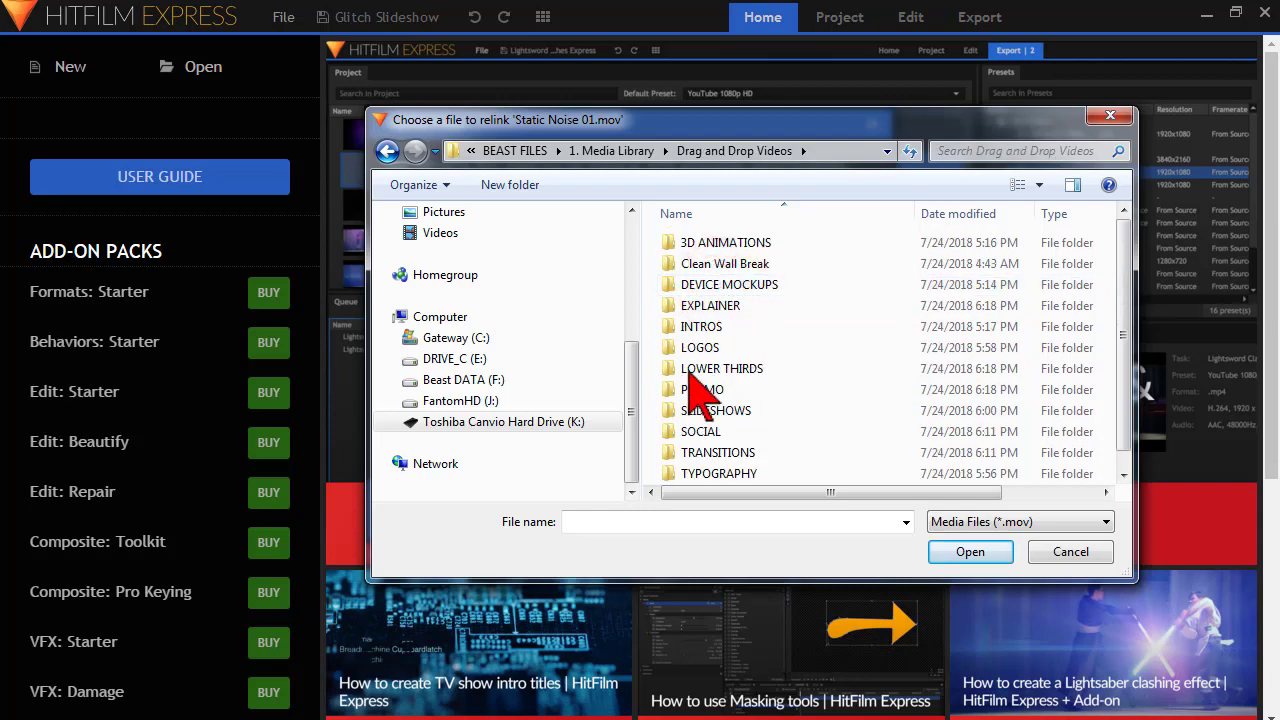
Open SLIDESHOWS > Glitch Slideshow > Assets and choose Static Noise 01 as the replacement
{"action": "left_click", "coordinate": [698, 413]}
{"action": "double_click", "coordinate": [699, 410]}
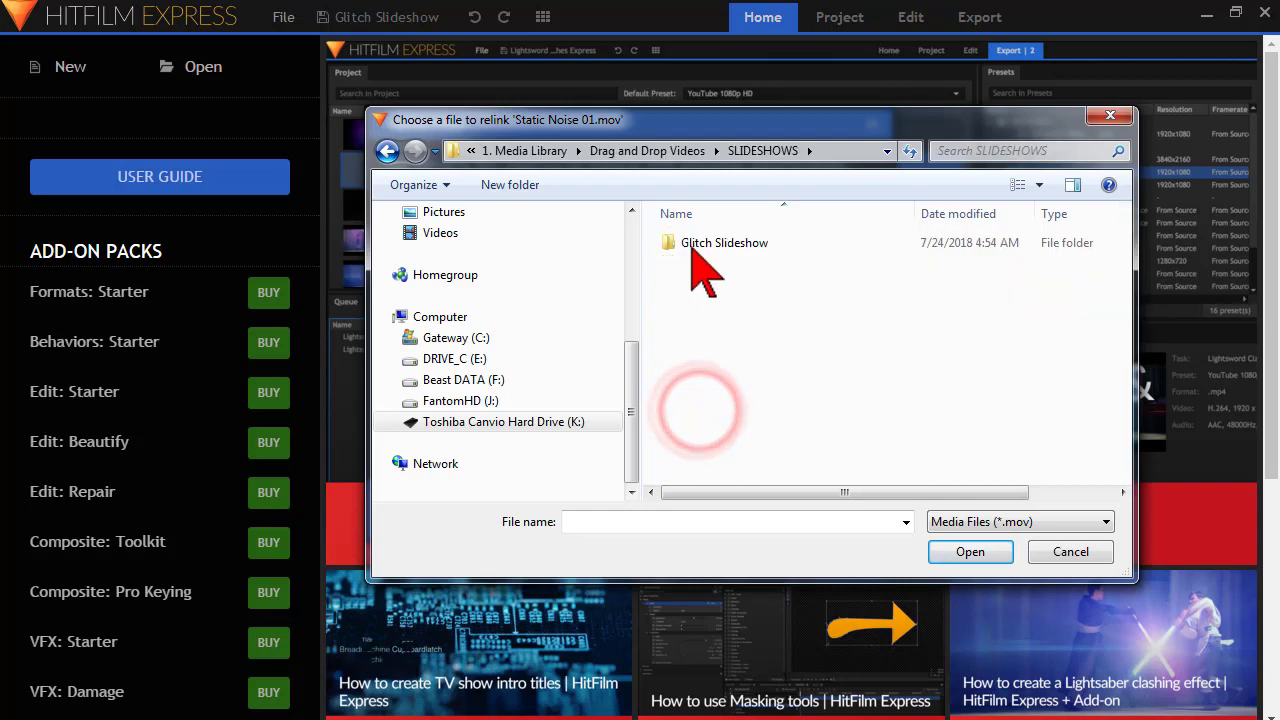
{"action": "double_click", "coordinate": [694, 247]}
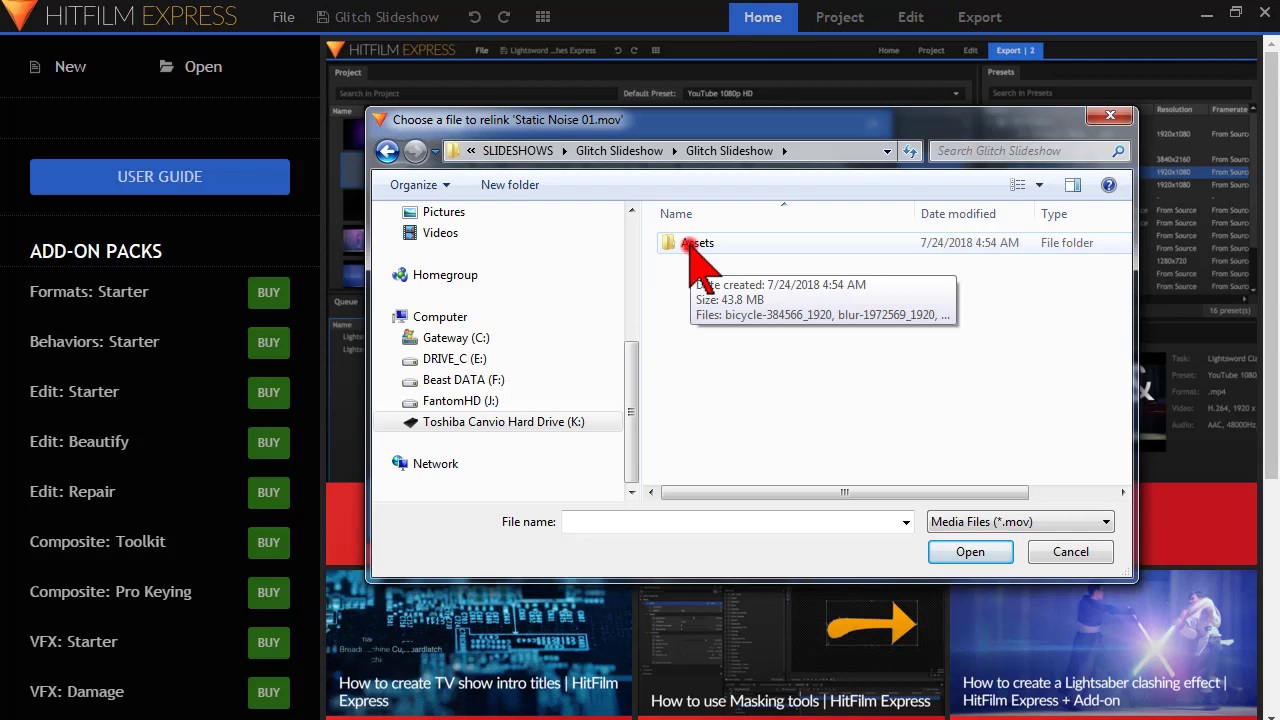
{"action": "double_click", "coordinate": [694, 244]}
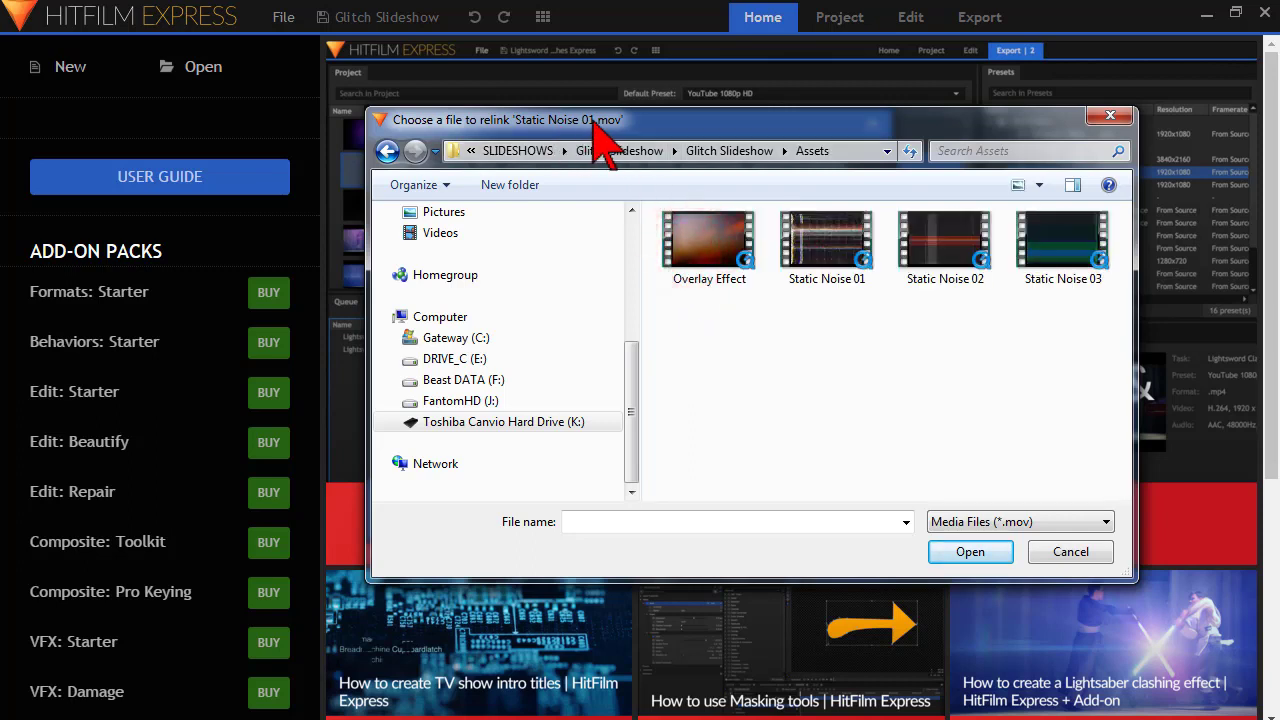
{"action": "left_click", "coordinate": [826, 244]}
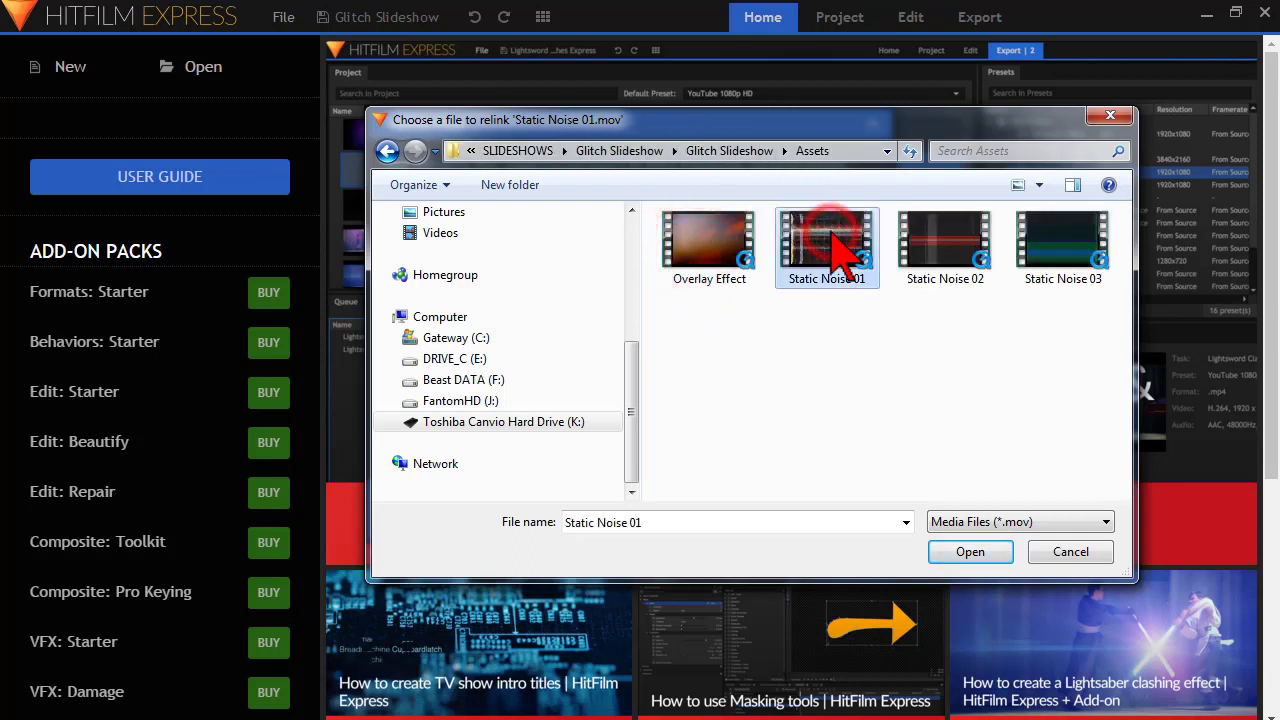
{"action": "left_click", "coordinate": [965, 558]}
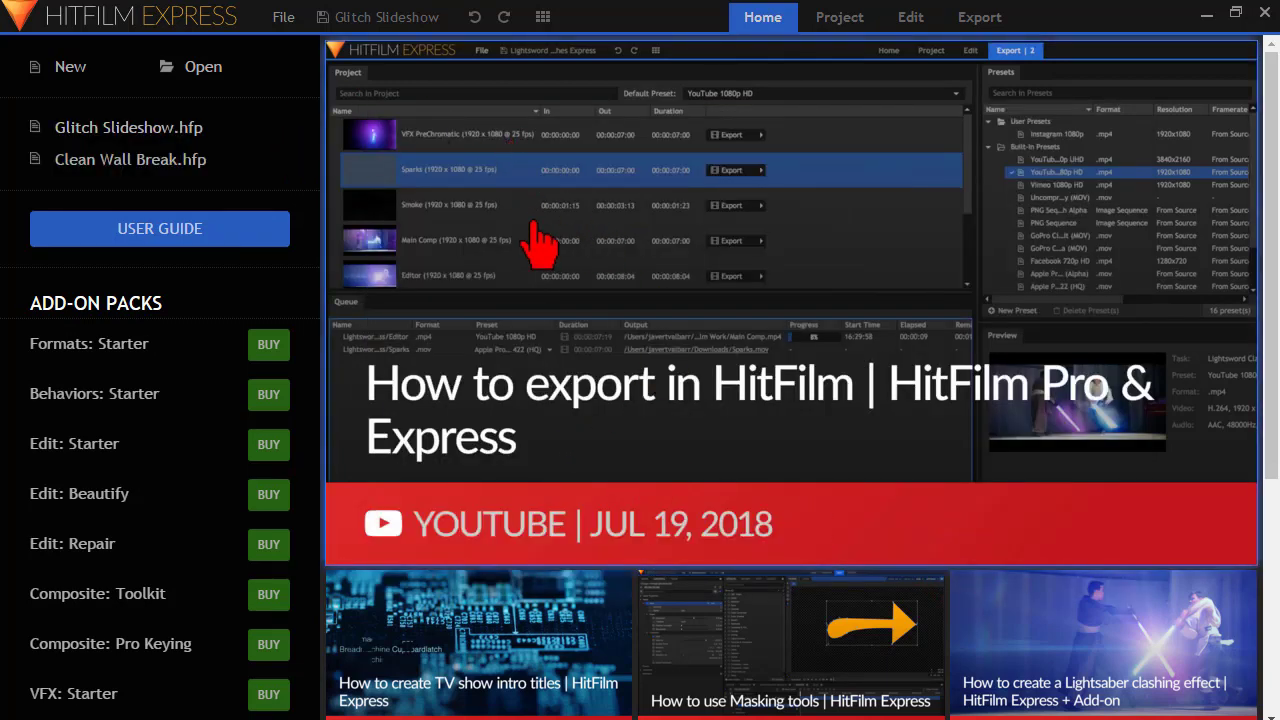
Open Glitch Slideshow.hfp from the Home screen's recent projects list
{"action": "left_click", "coordinate": [245, 140]}
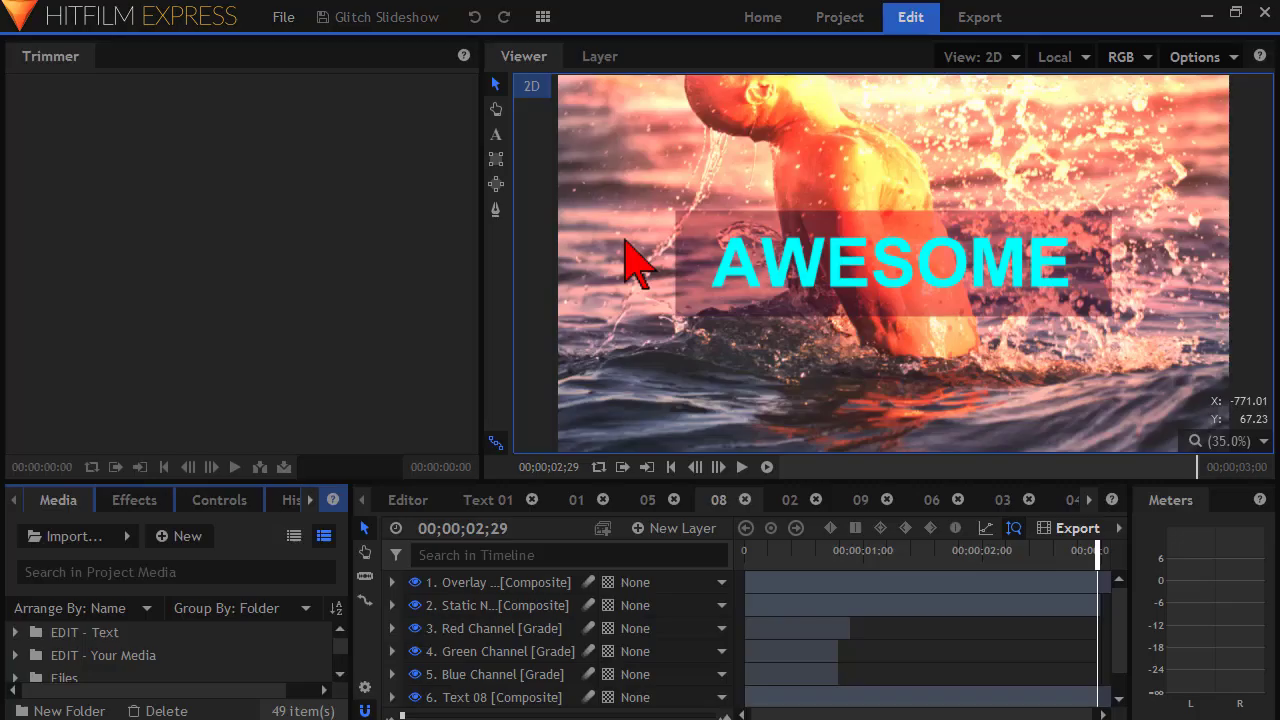